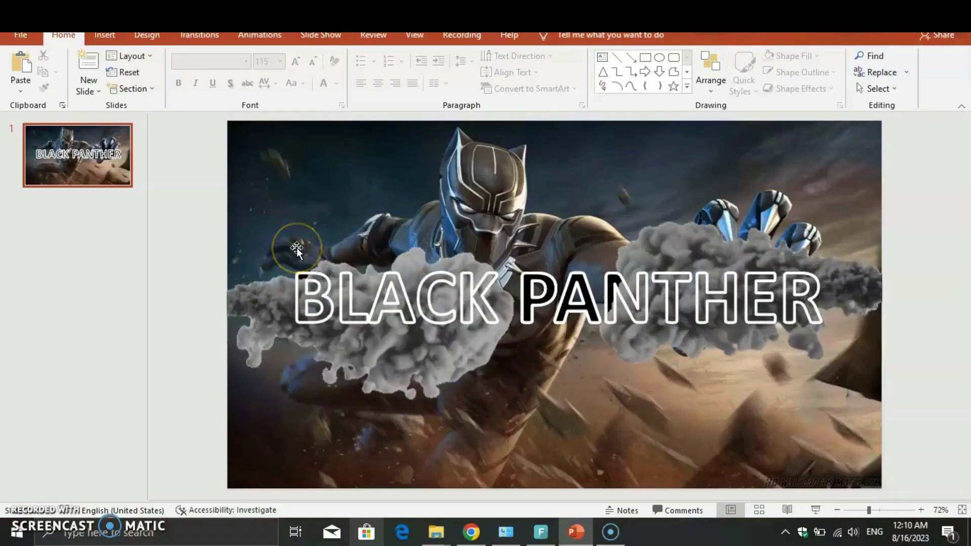
Add a new slide after slide 1 and delete its placeholders to leave it blank
left_click(297, 247)
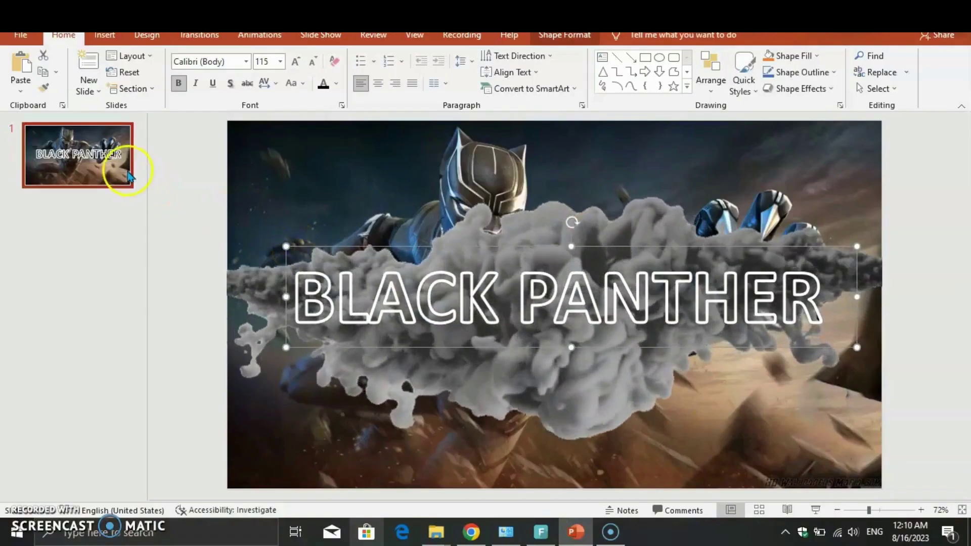
right_click(127, 171)
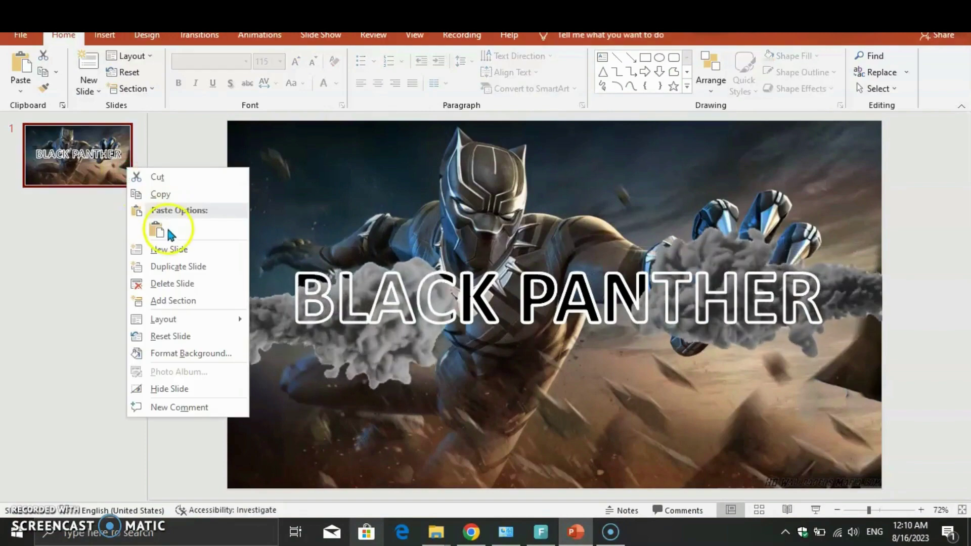
left_click(173, 249)
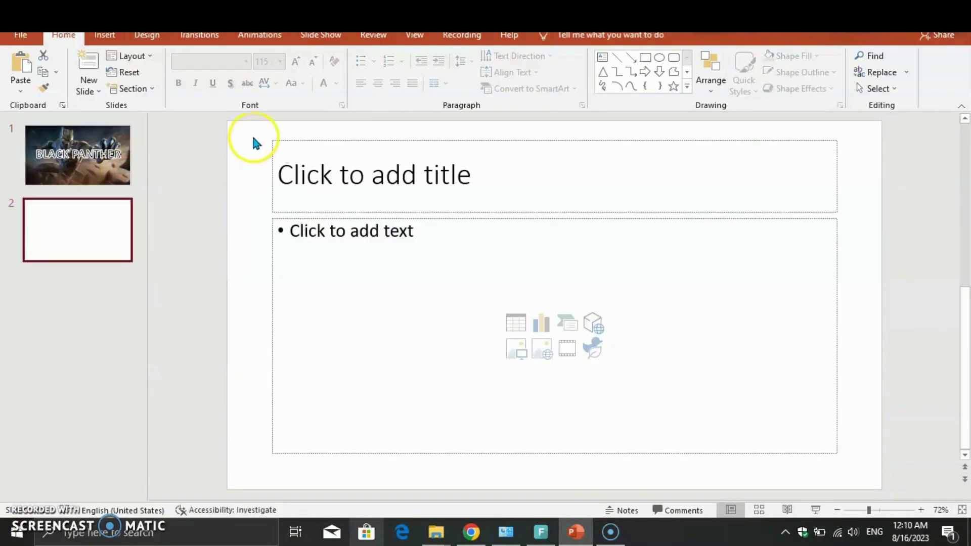
left_click_drag(254, 134, 886, 499)
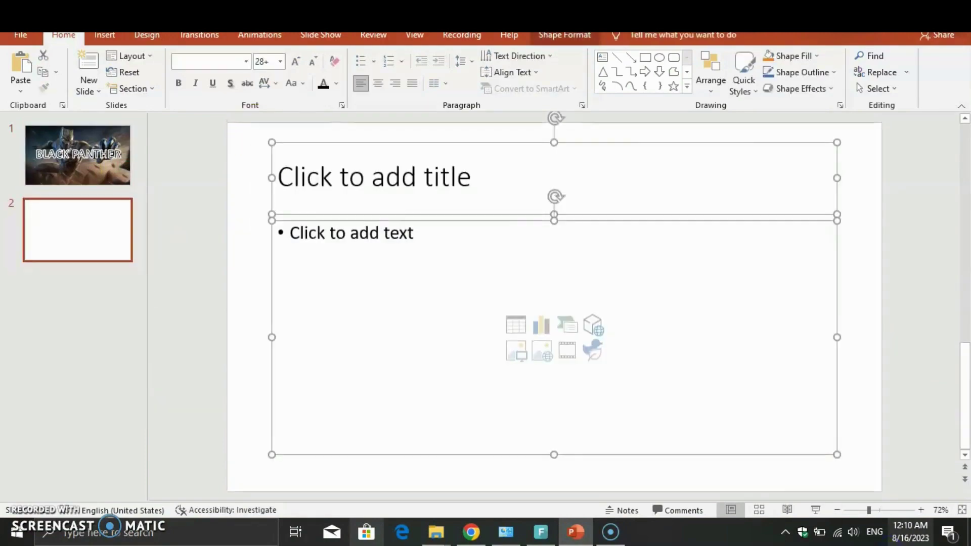
key("Delete")
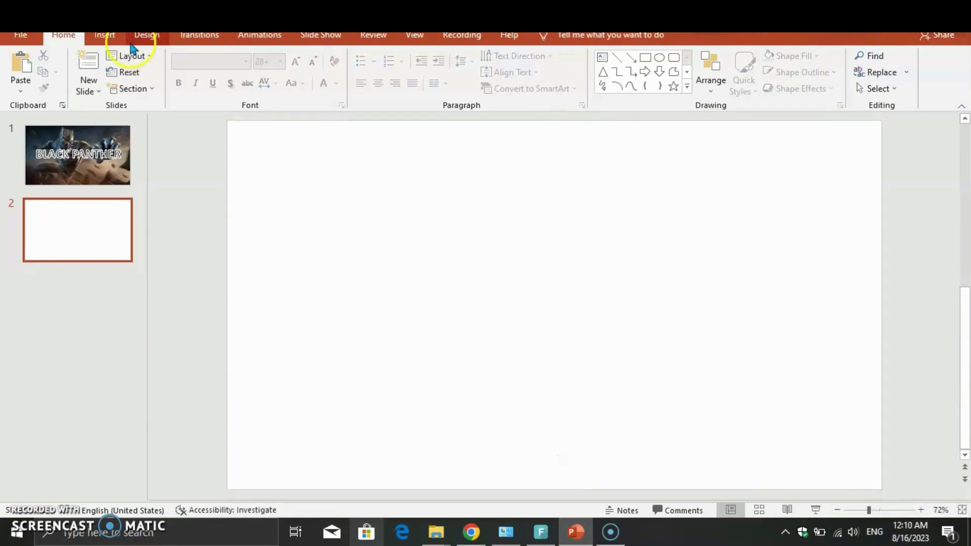
Insert the pxfuel panther picture from this computer onto the blank slide
left_click(121, 38)
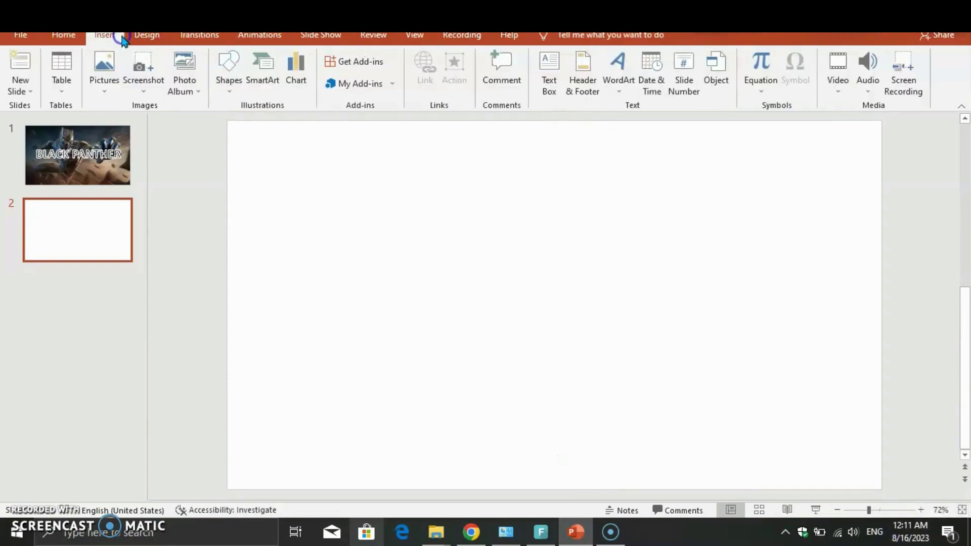
left_click(114, 89)
left_click(127, 124)
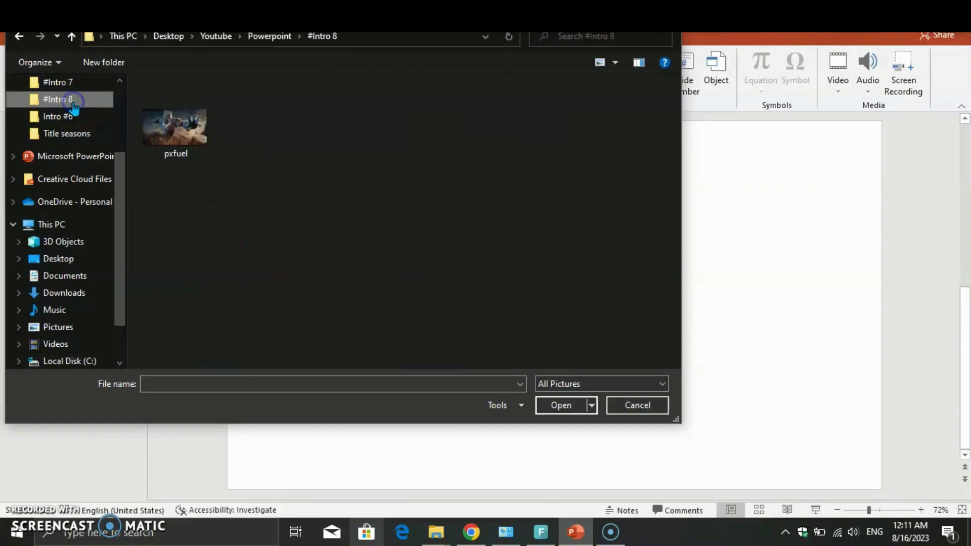
left_click(151, 158)
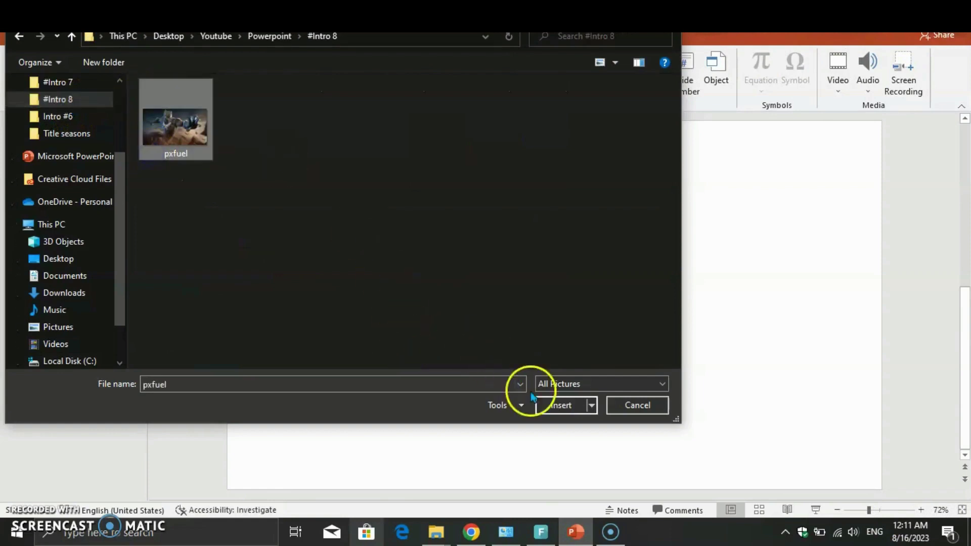
left_click(573, 408)
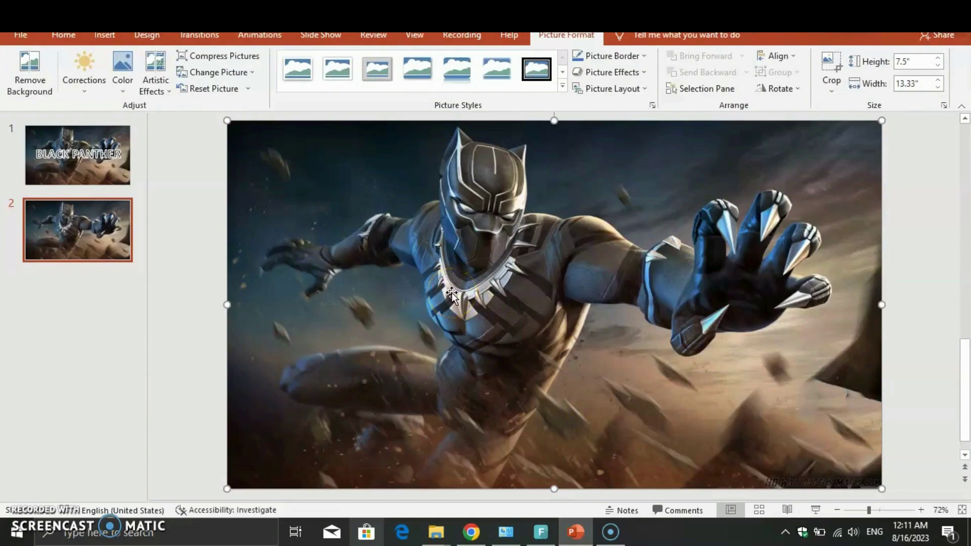
Draw a text box reading BLACK PANTHER and set its font size to 115
left_click(105, 35)
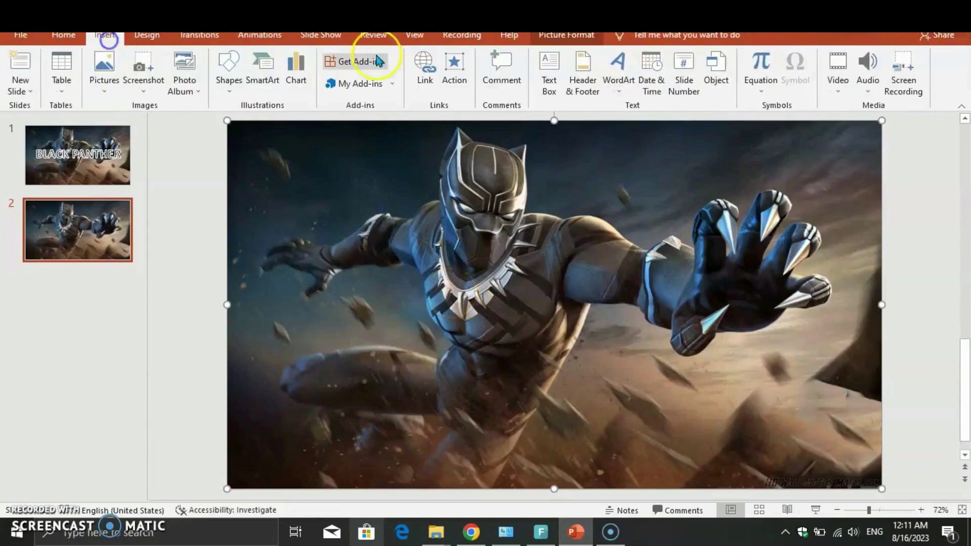
left_click(549, 84)
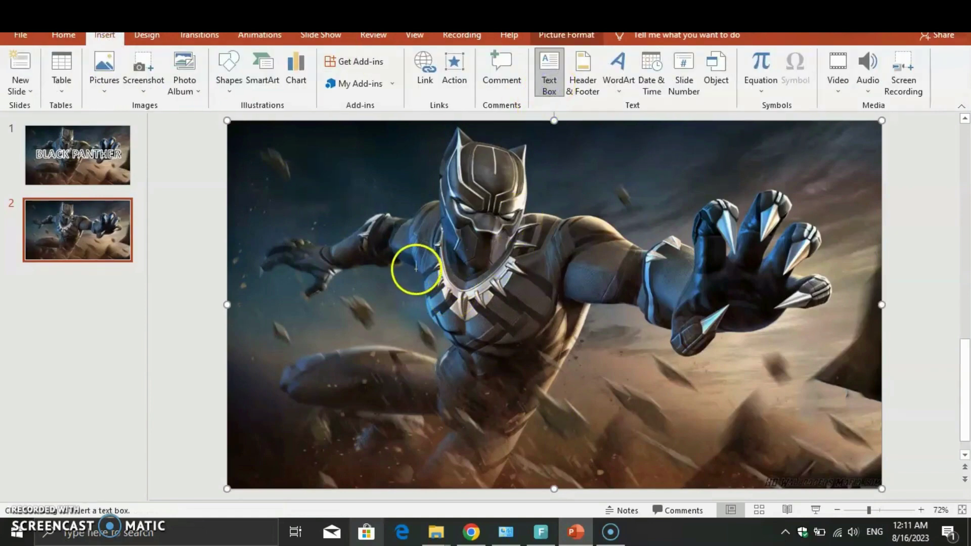
left_click_drag(716, 364, 720, 360)
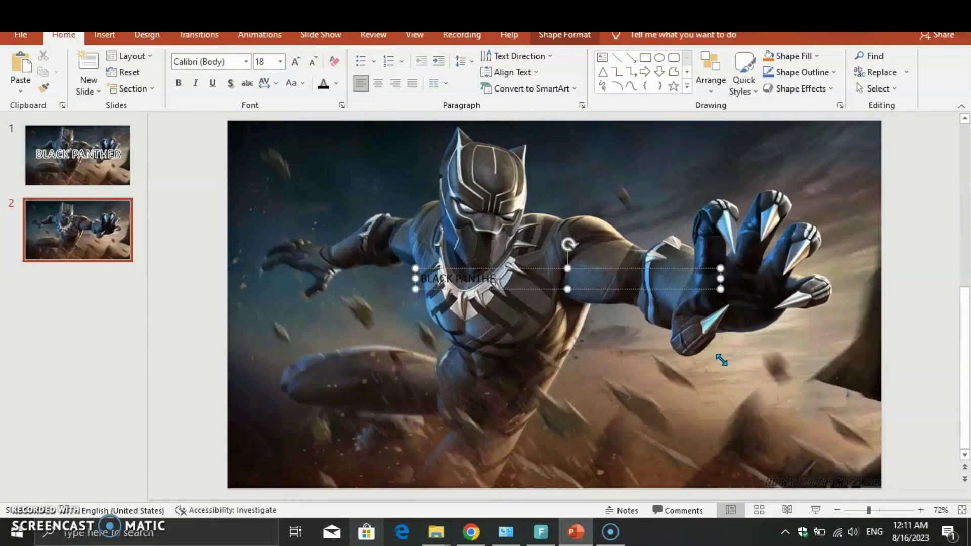
left_click(628, 286)
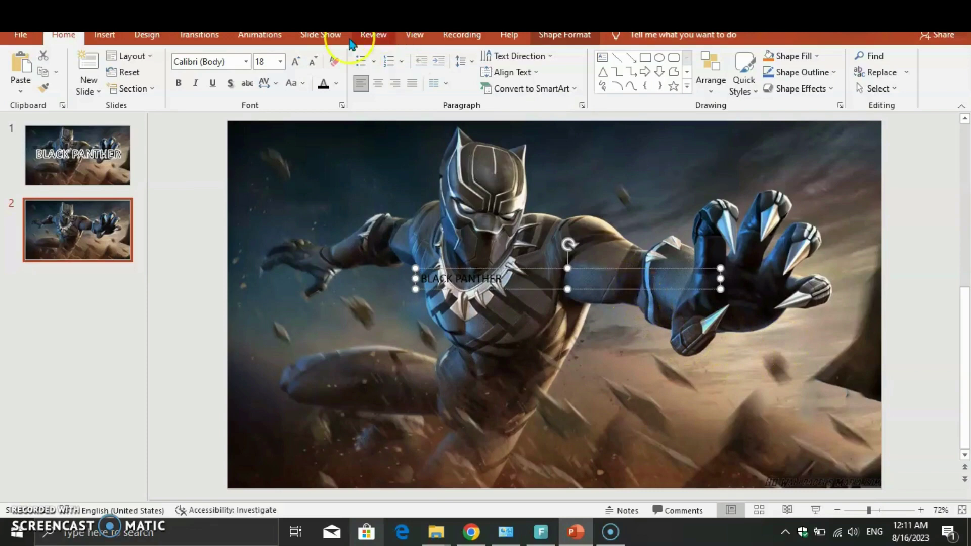
type("115")
key("Return")
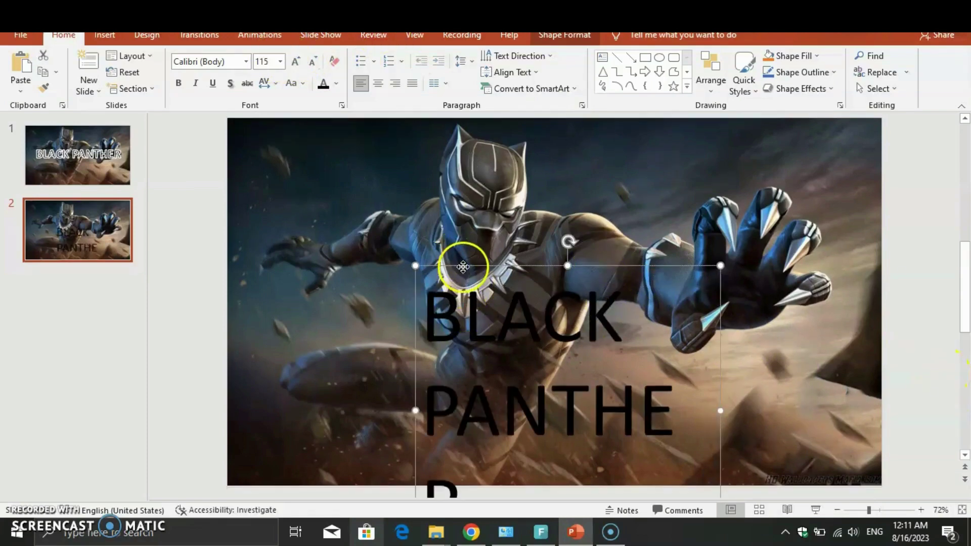
Widen the title box so BLACK PANTHER fits one line, centred on the picture
left_click_drag(462, 266, 361, 186)
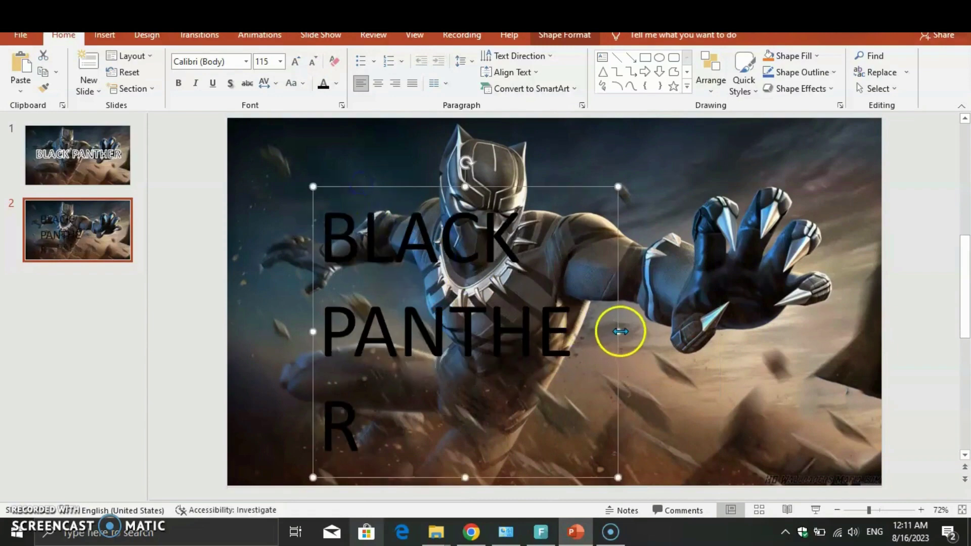
left_click_drag(621, 331, 863, 301)
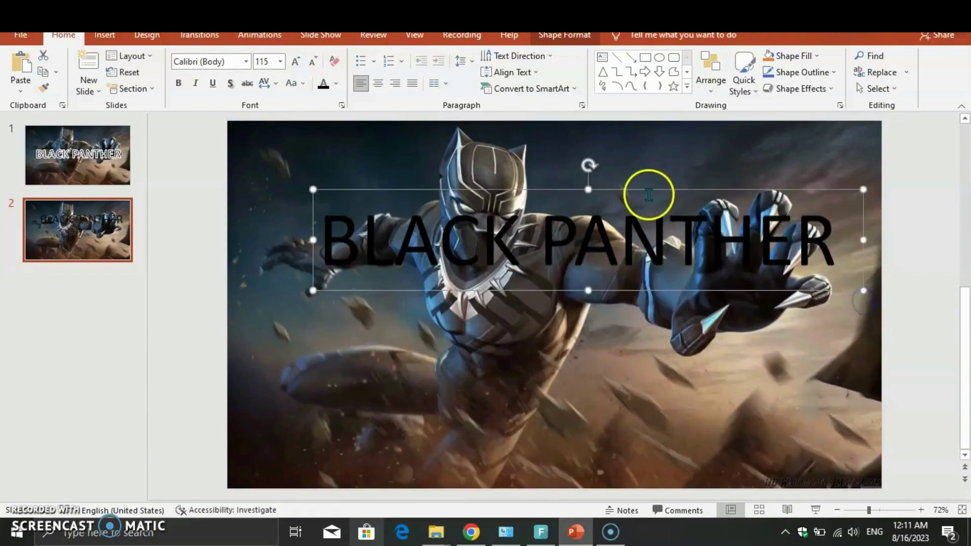
left_click_drag(647, 192, 624, 245)
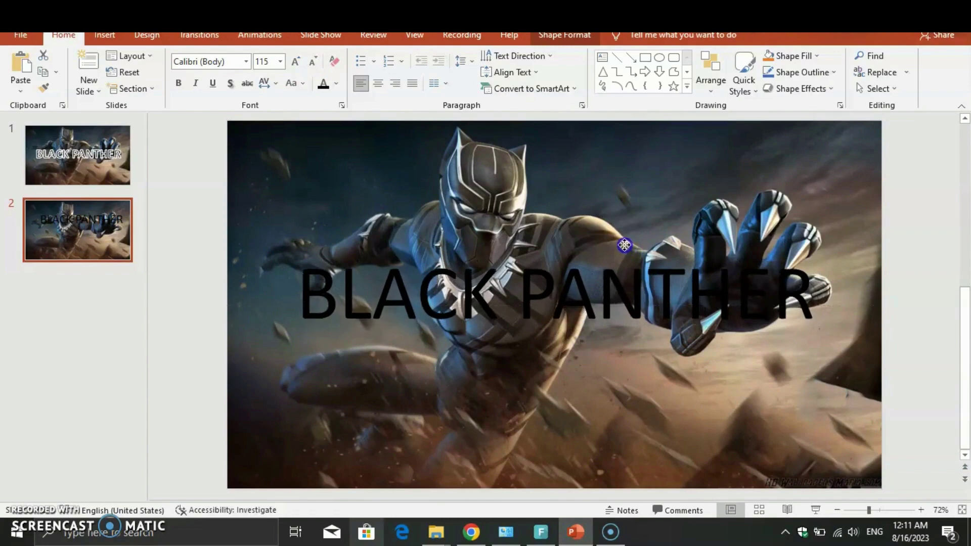
Give the BLACK PANTHER letters a white text outline with a thicker outline weight
left_click(336, 85)
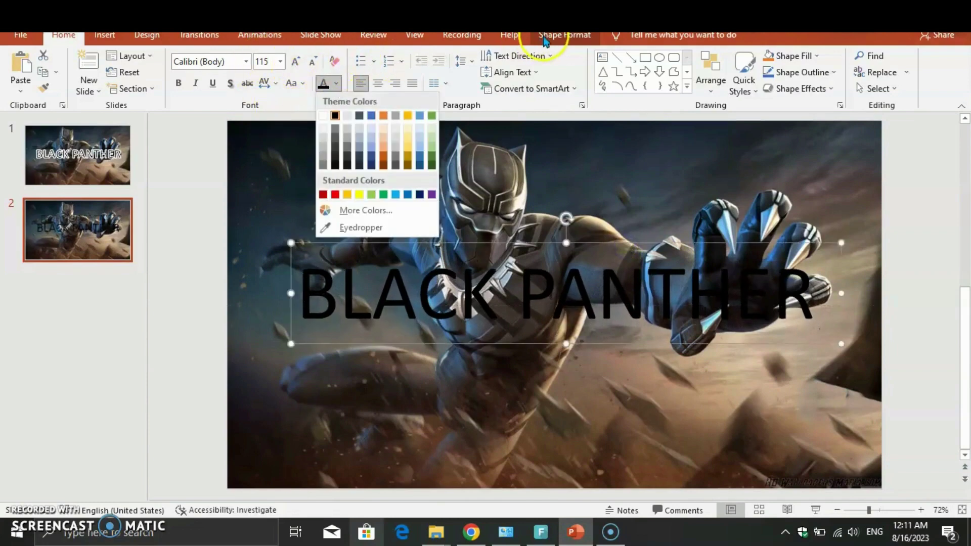
left_click(559, 37)
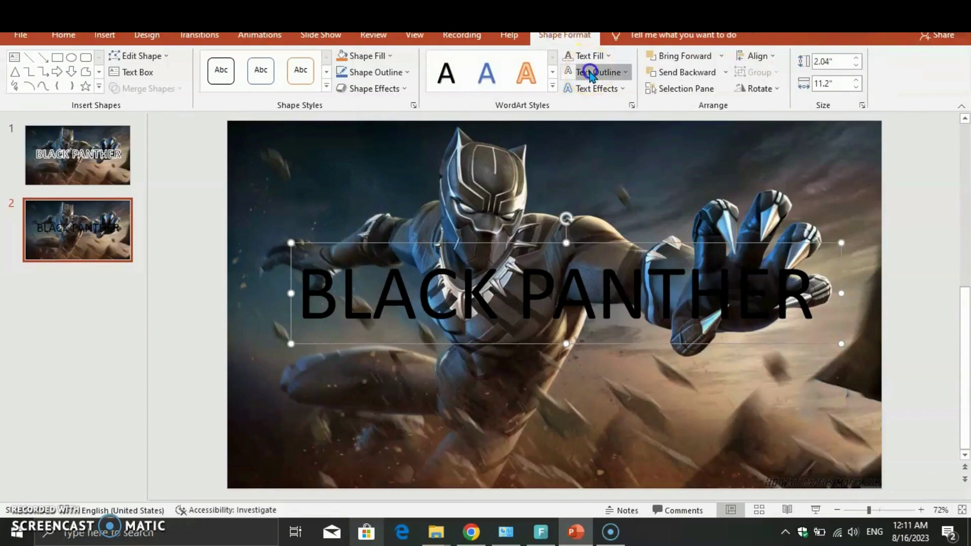
left_click(591, 74)
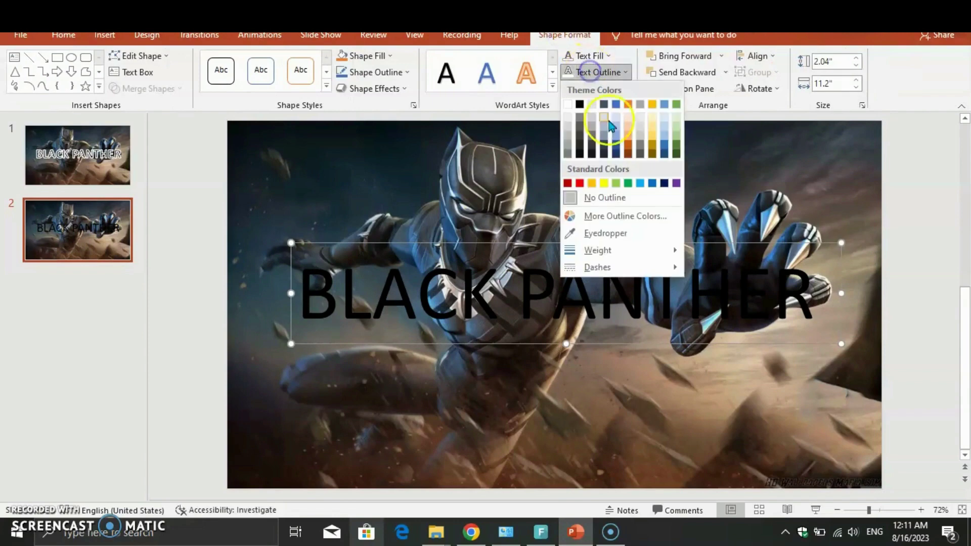
left_click(567, 105)
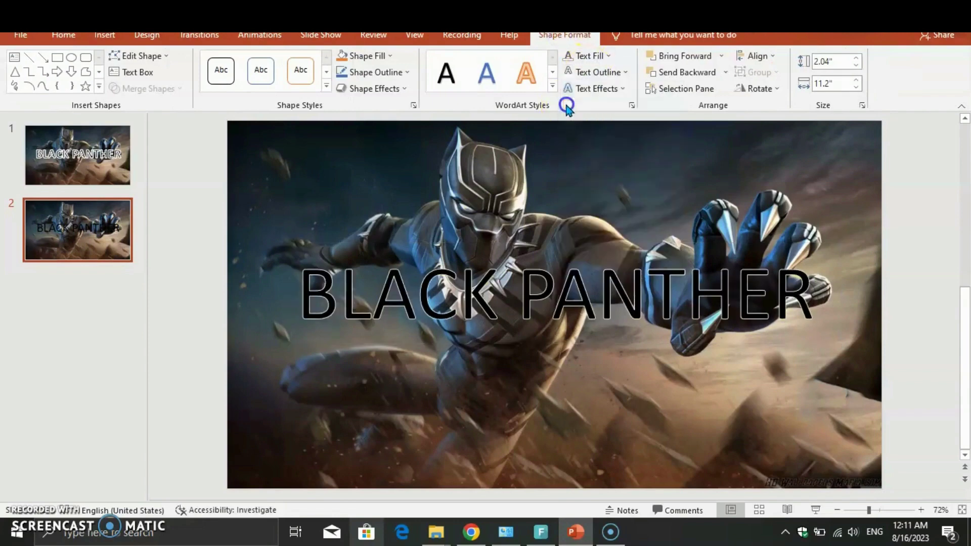
left_click(616, 73)
mouse_move(597, 250)
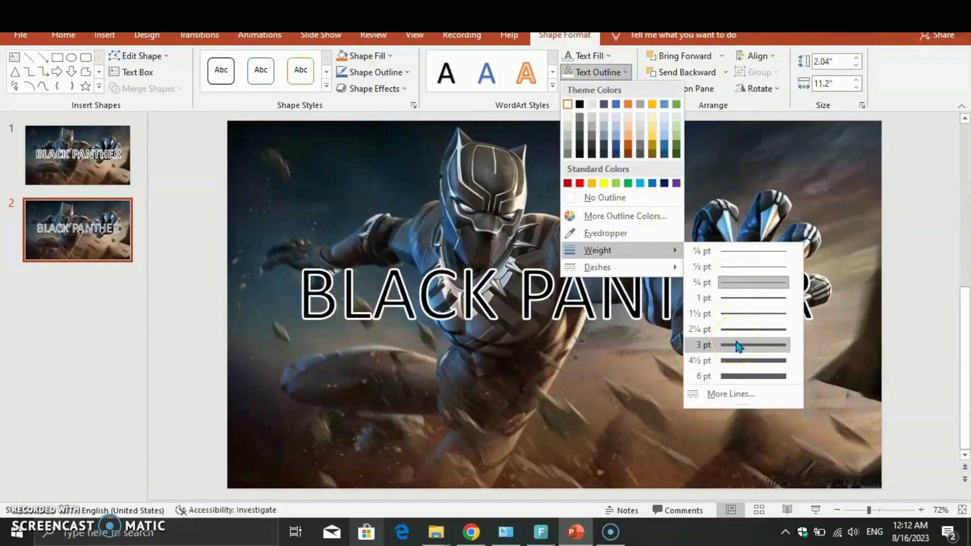
left_click(742, 359)
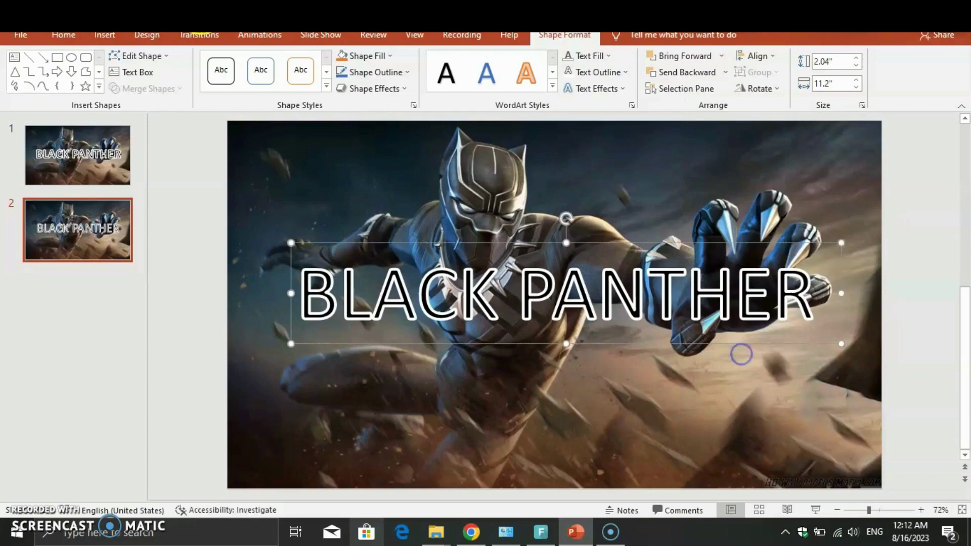
left_click(79, 35)
Bold the BLACK PANTHER title, nudge it slightly left, and copy its text box
left_click(179, 84)
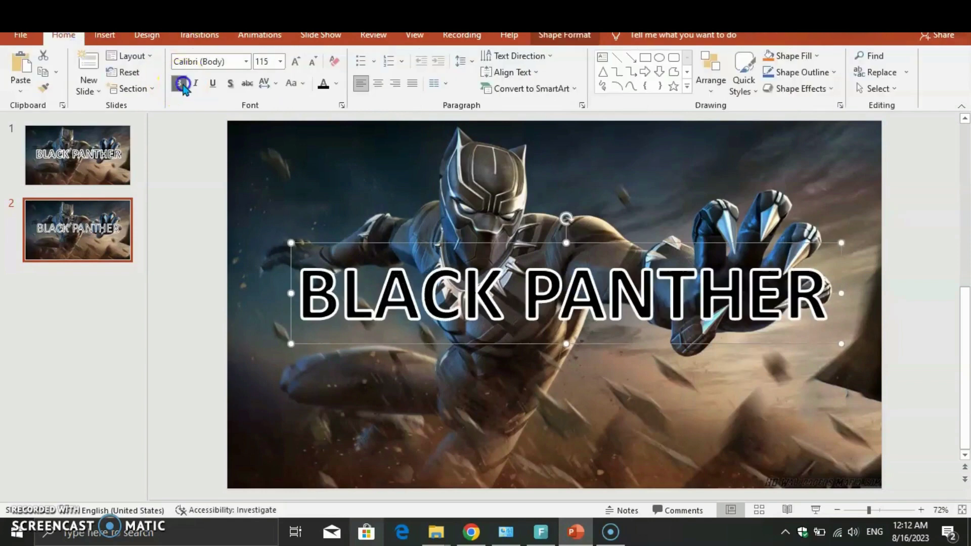
left_click_drag(438, 243, 434, 245)
right_click(434, 245)
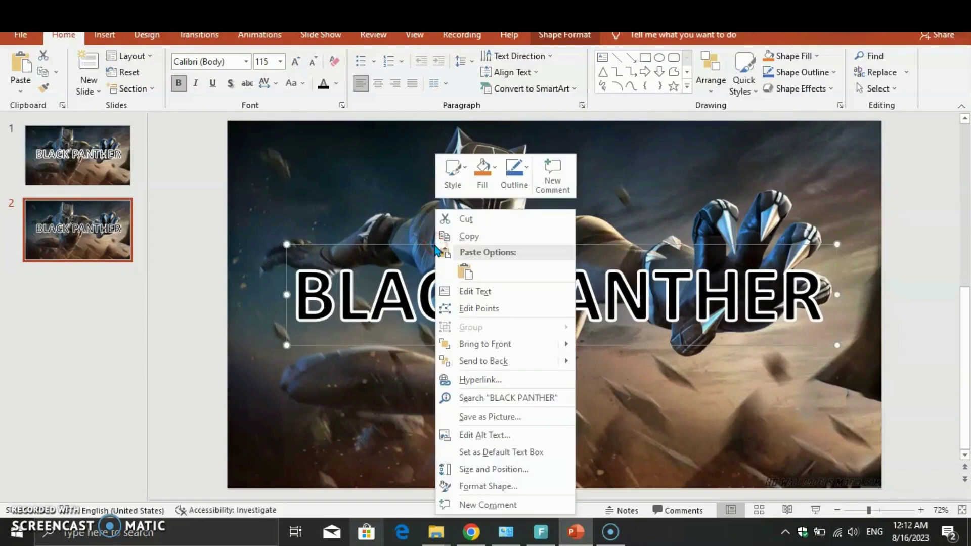
left_click(471, 234)
Paste a duplicate of the title and align it over the original
left_click(399, 200)
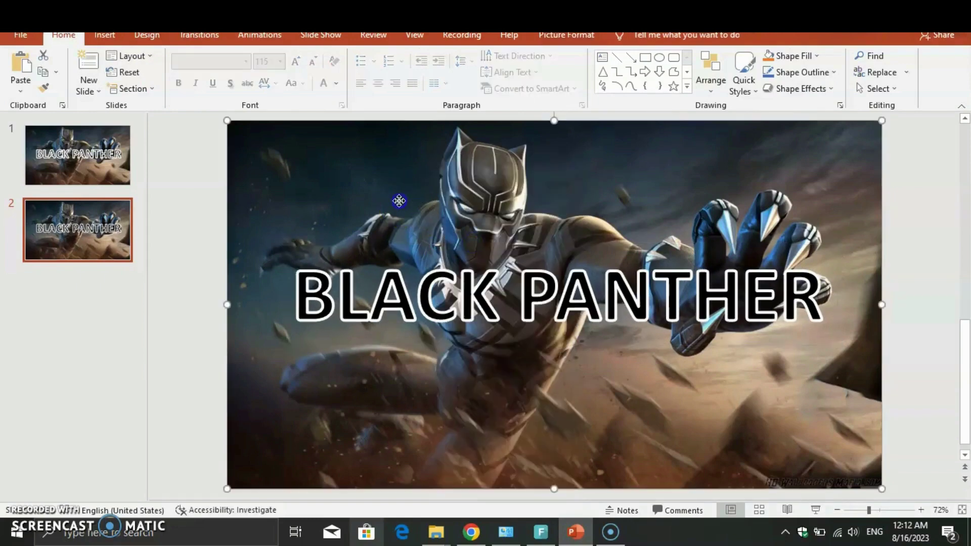
right_click(399, 201)
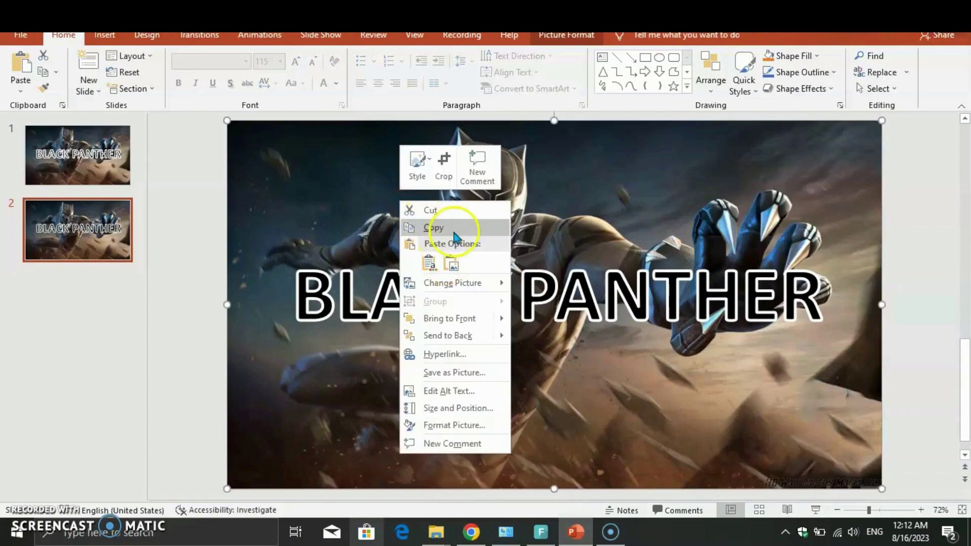
left_click(429, 263)
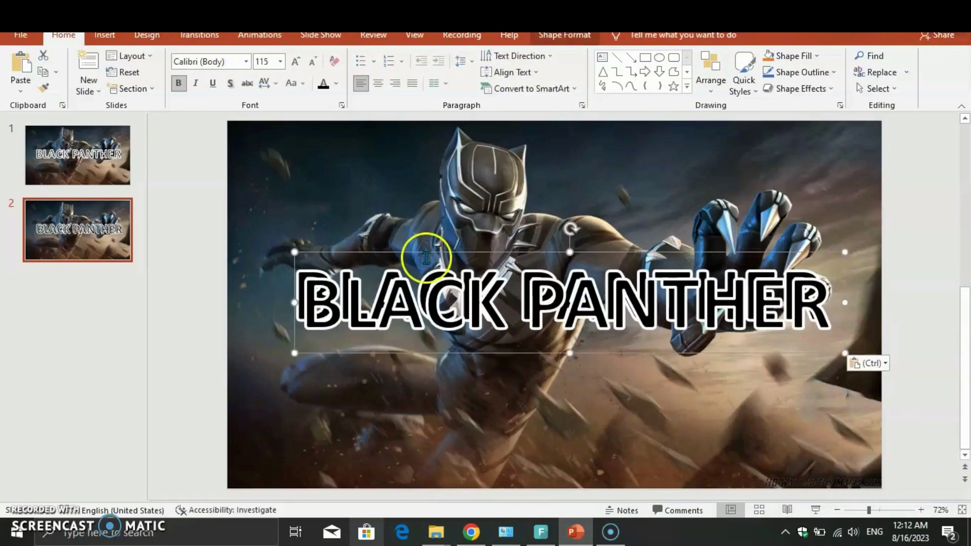
left_click_drag(431, 256, 424, 256)
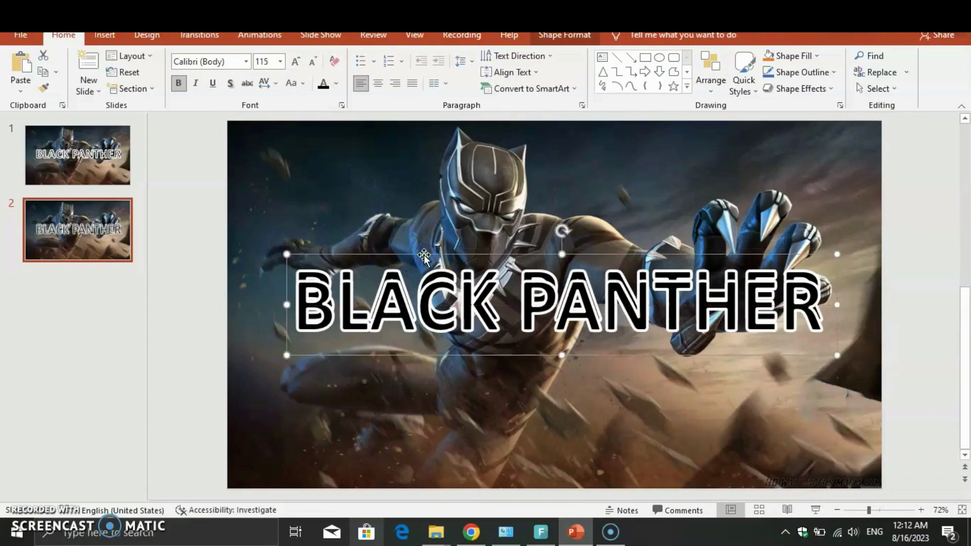
left_click(547, 36)
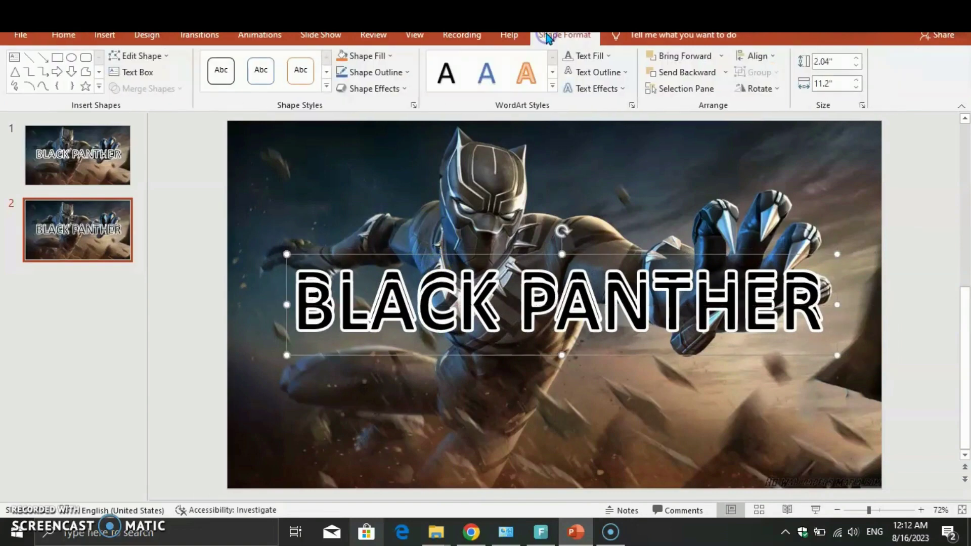
Set the title's text fill to No Fill so only outlines show, and raise it slightly
left_click(587, 55)
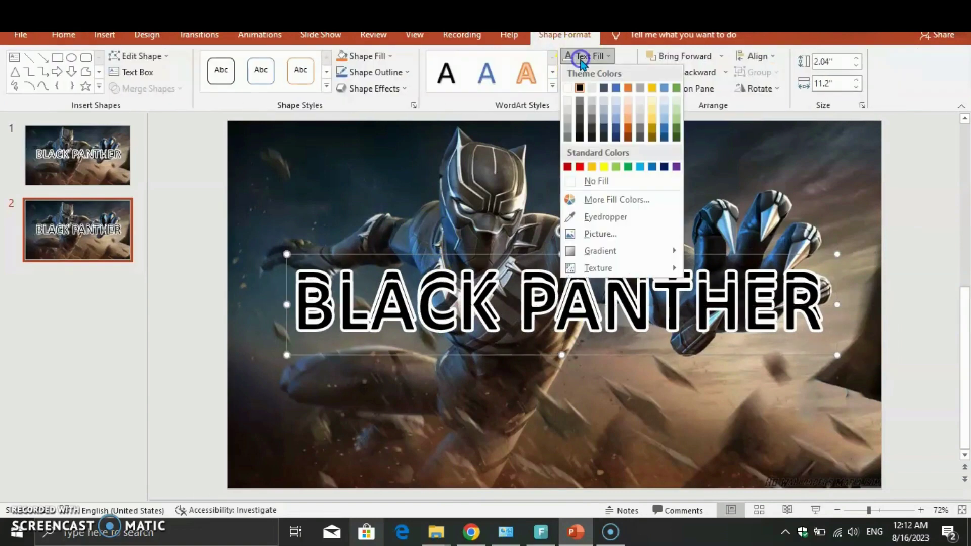
left_click(583, 183)
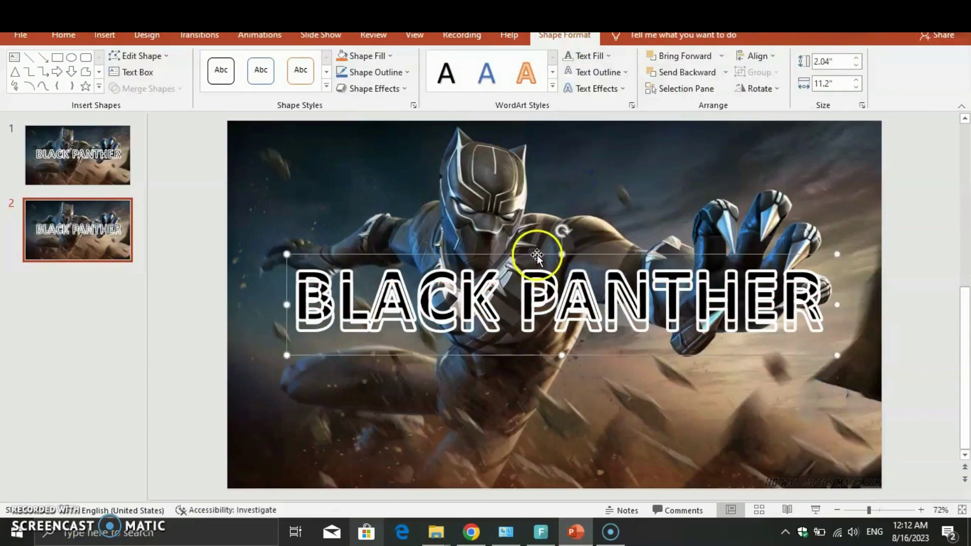
left_click_drag(537, 257, 537, 249)
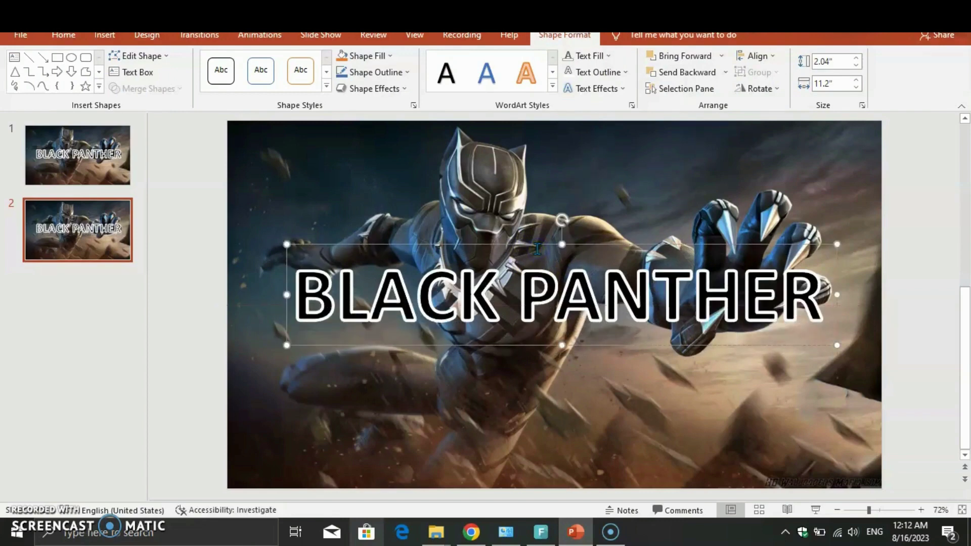
left_click(934, 313)
left_click(470, 533)
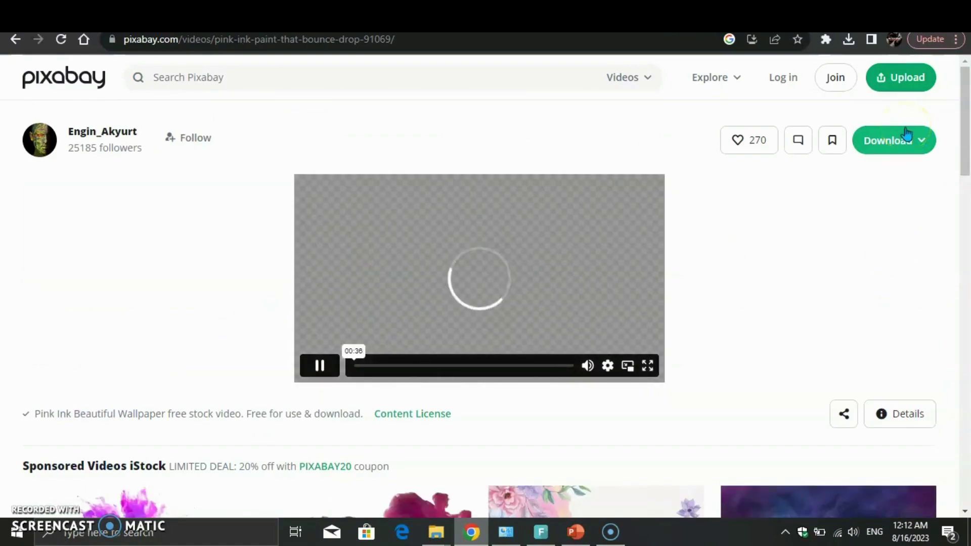
Download the Pixabay pink ink paint clip at the 960×540 size
left_click(906, 147)
left_click(906, 149)
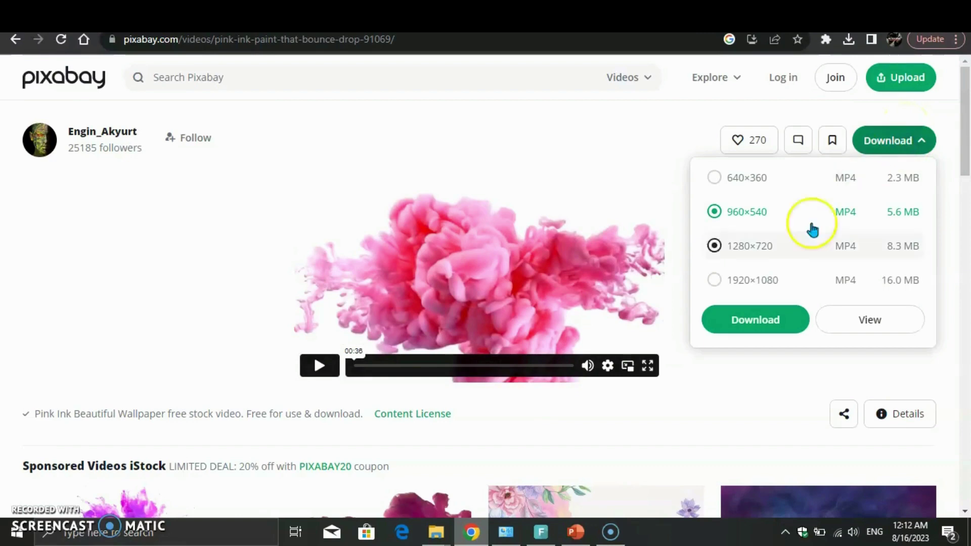
left_click(752, 324)
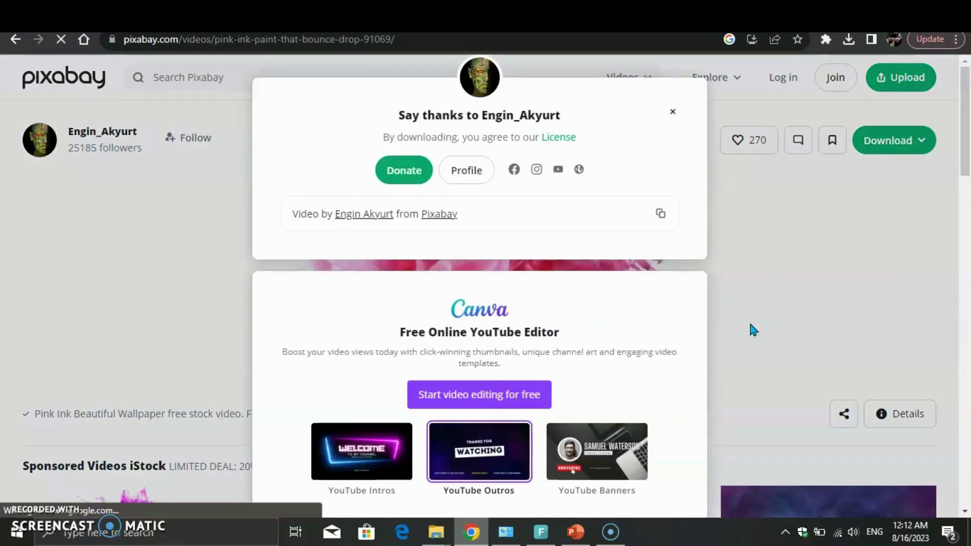
left_click(676, 343)
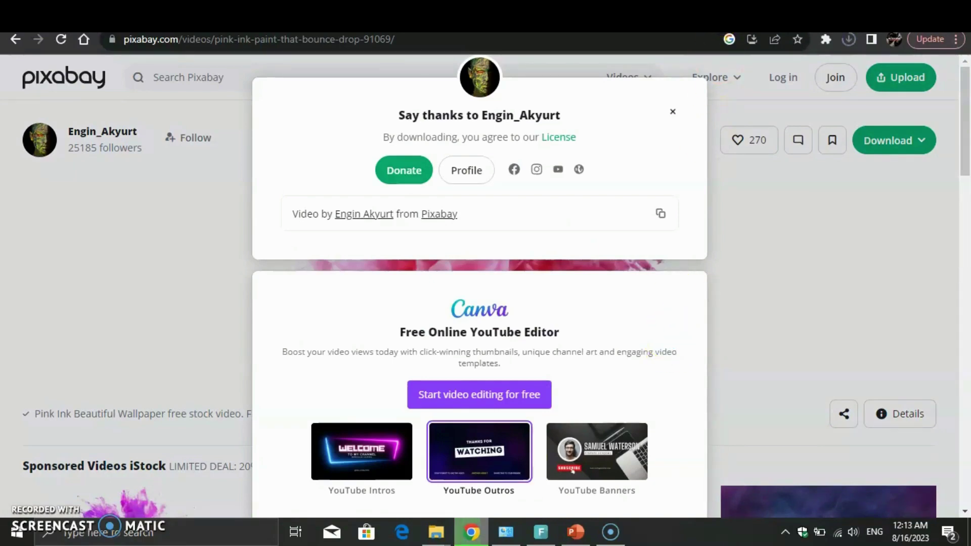
key("ctrl+Tab")
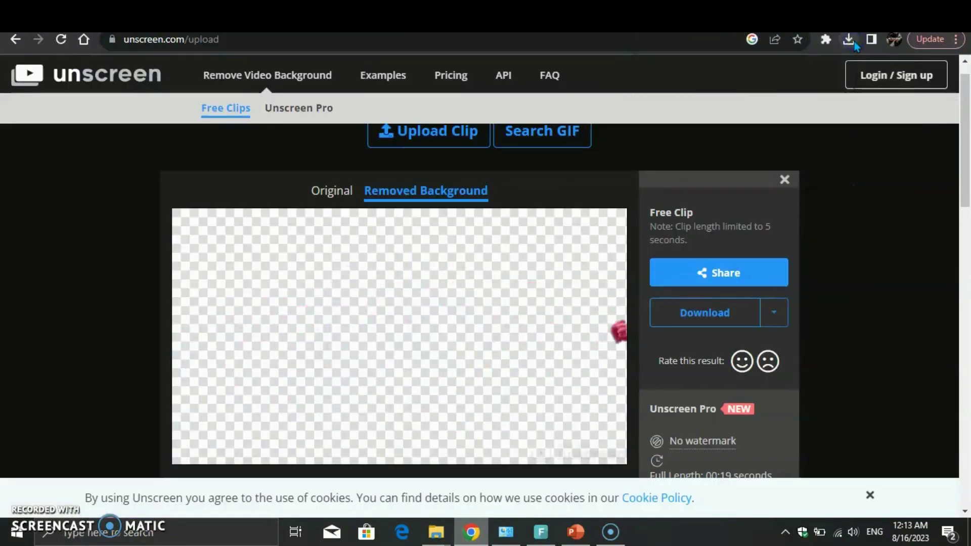
Download the background-removed pink ink clip from Unscreen as a GIF and return to PowerPoint
left_click(771, 315)
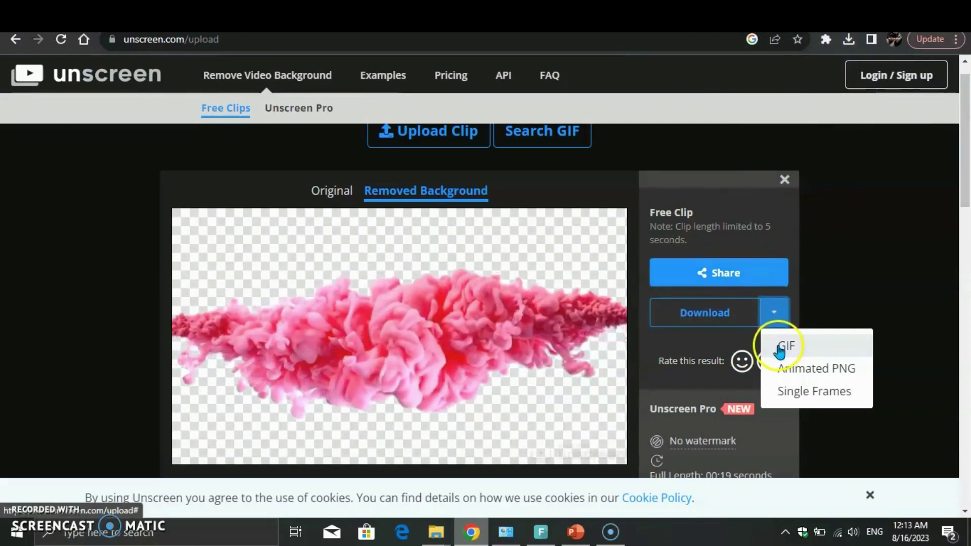
left_click(732, 310)
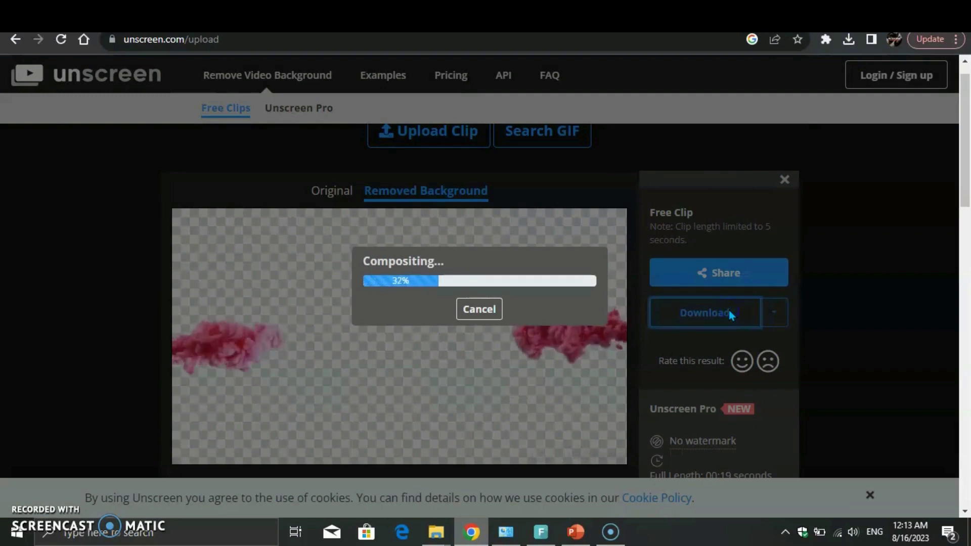
left_click(484, 309)
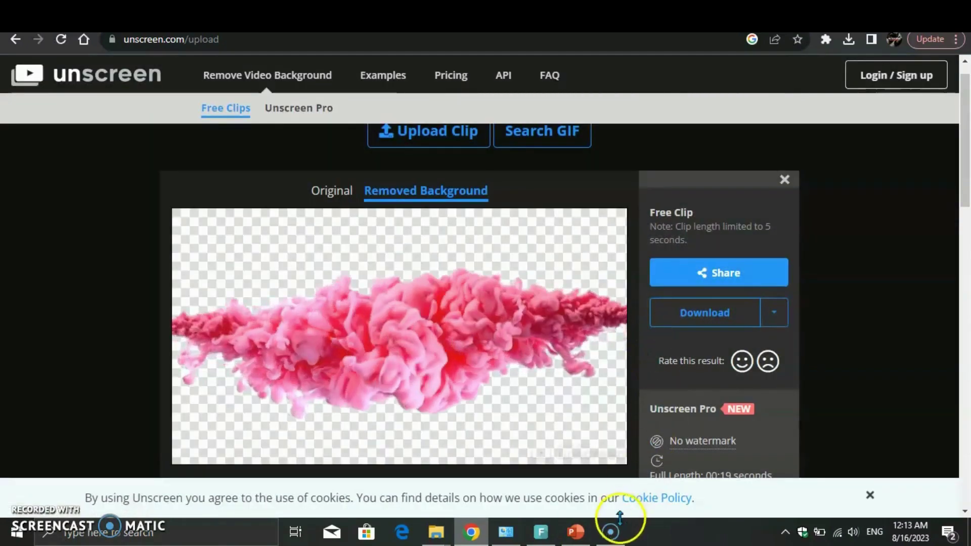
left_click(576, 531)
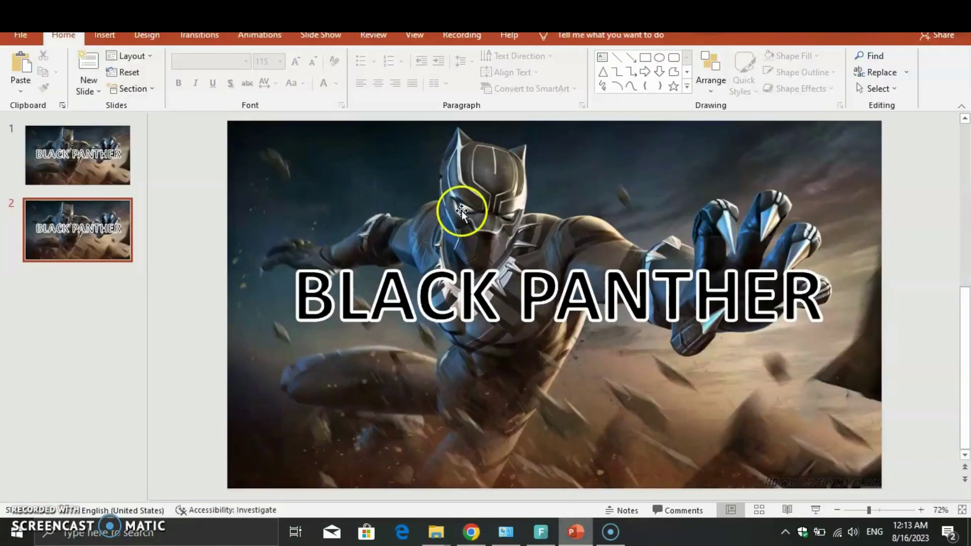
Insert the Ink-unscreen GIF from this computer as a video, with All Files shown
left_click(103, 36)
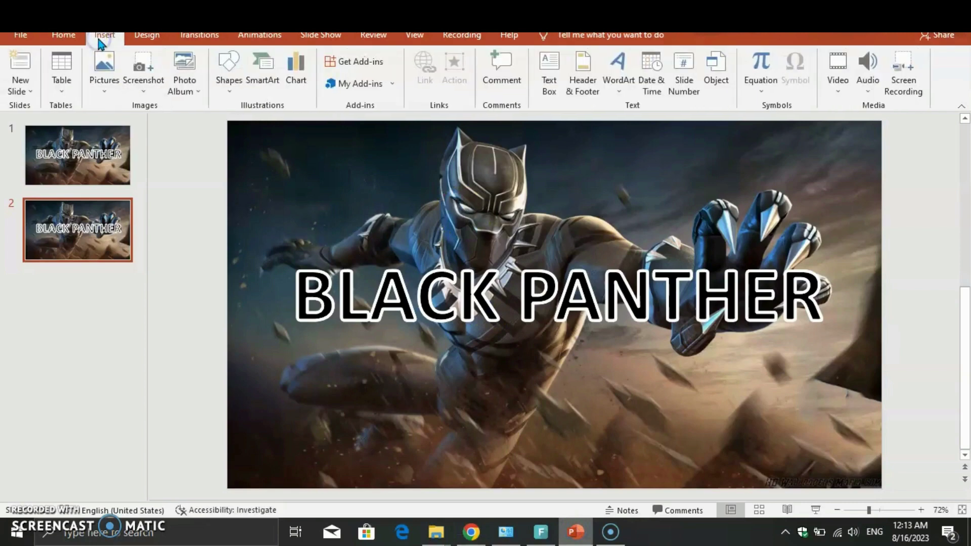
left_click(837, 75)
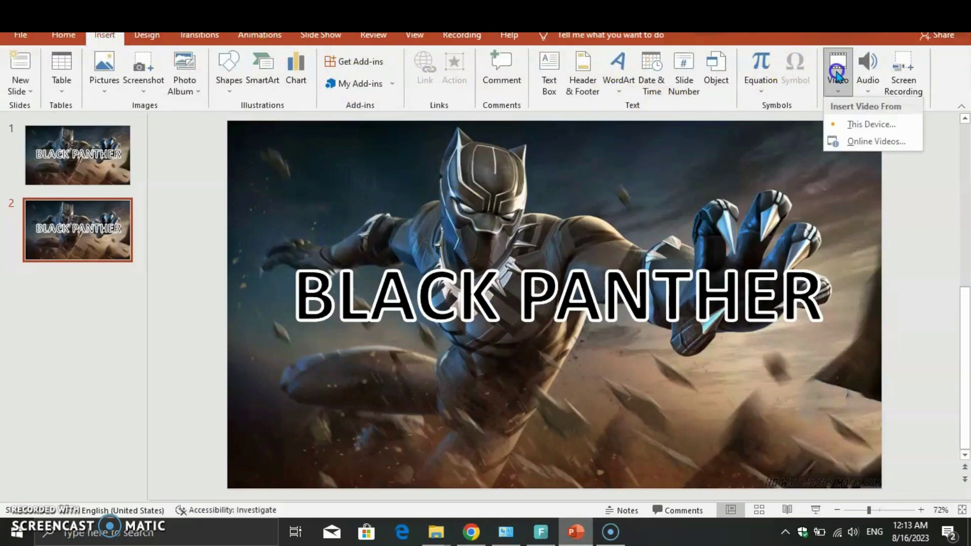
left_click(860, 123)
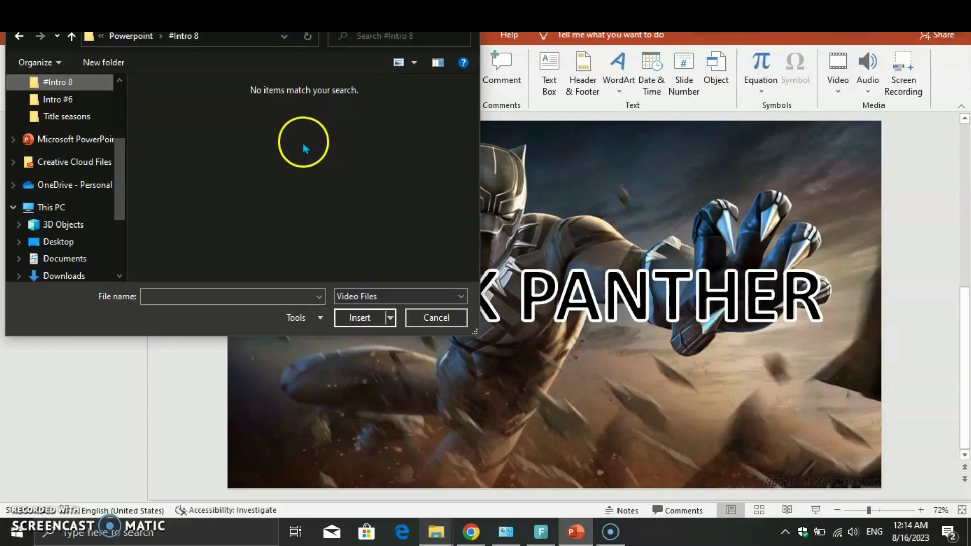
left_click(426, 301)
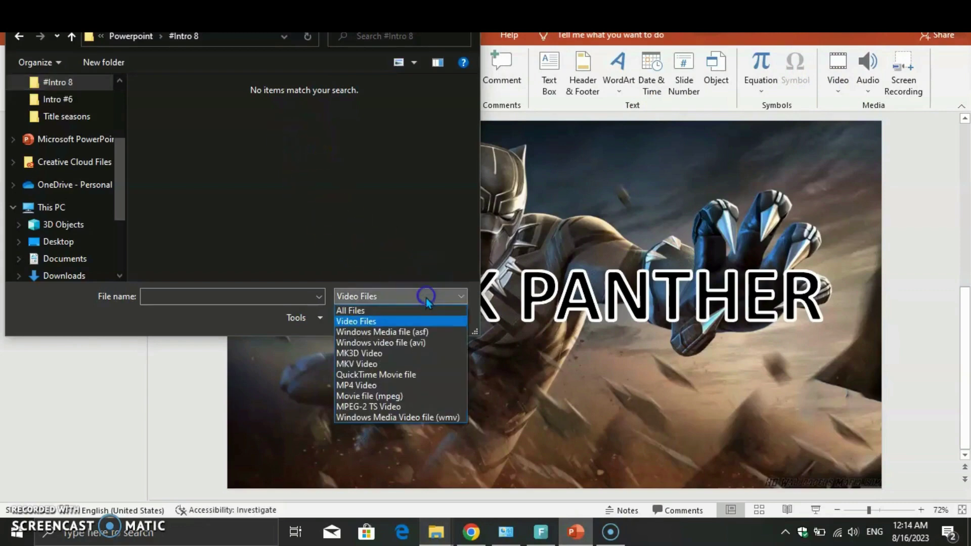
left_click(427, 310)
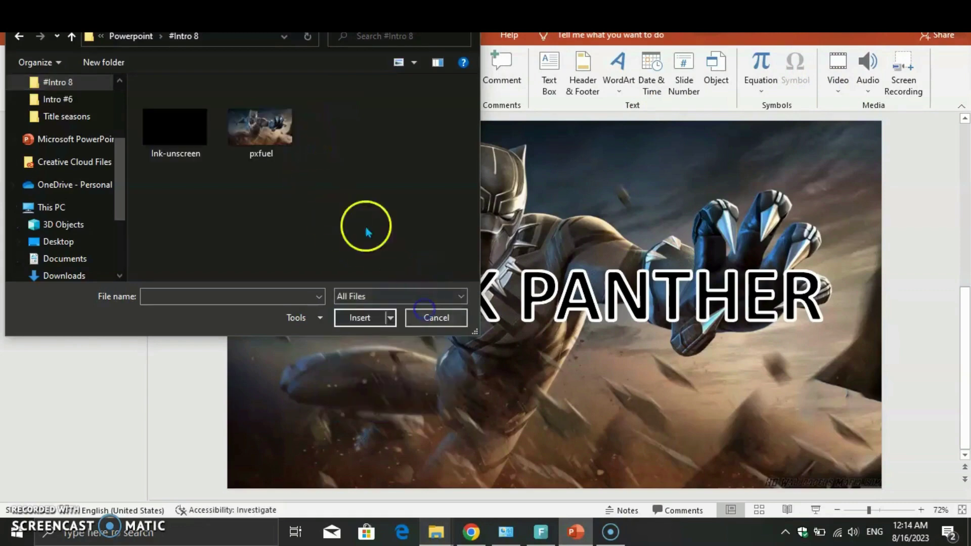
left_click(184, 127)
left_click(374, 318)
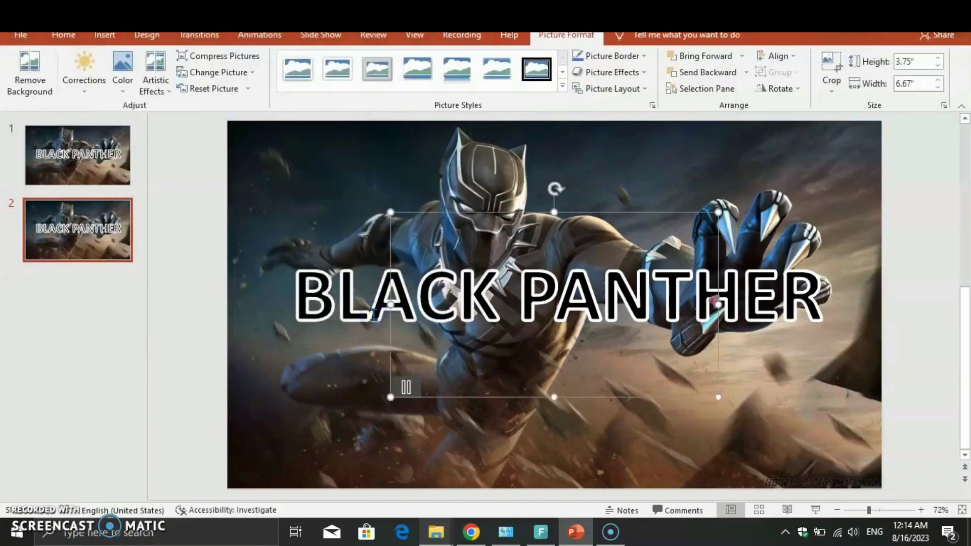
Stretch the GIF to fill the whole slide and send it behind the BLACK PANTHER title
left_click_drag(390, 213, 225, 126)
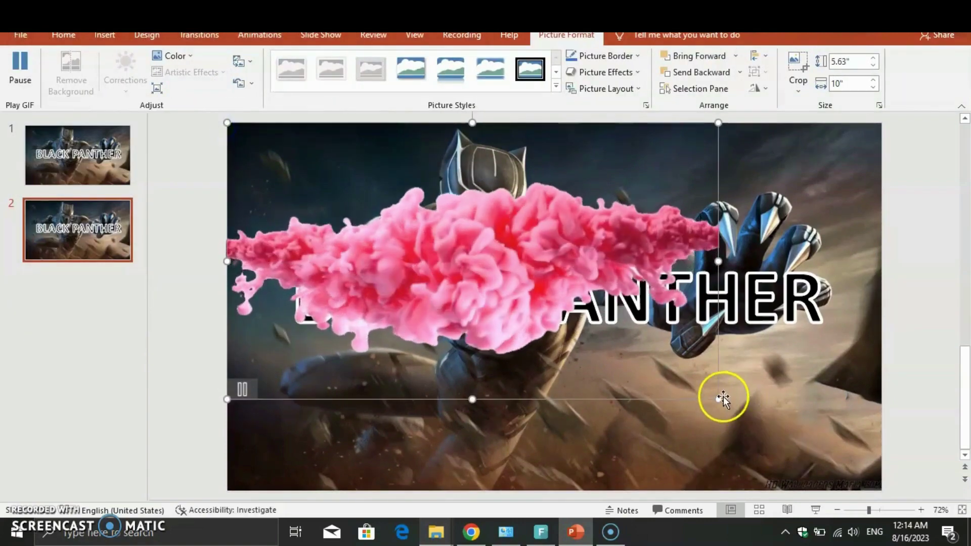
left_click_drag(718, 399, 879, 478)
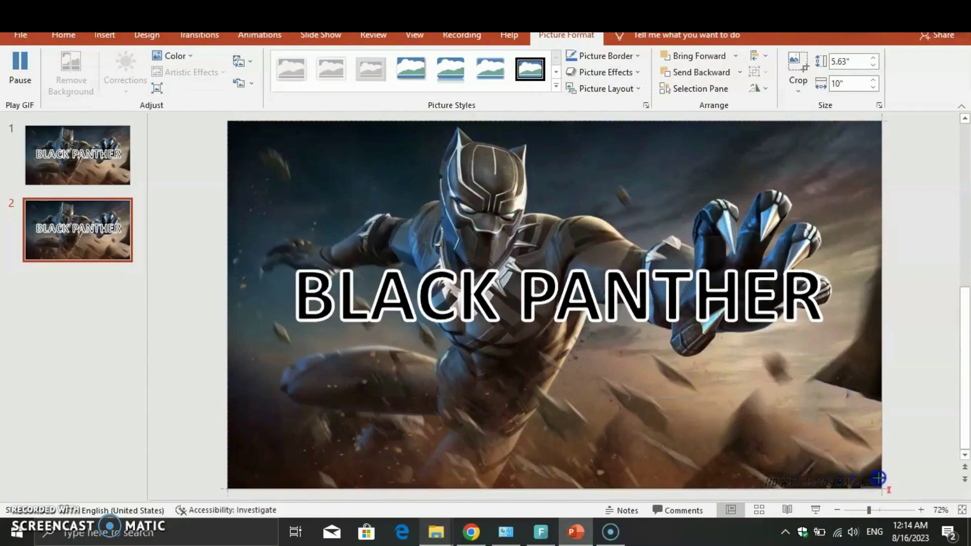
right_click(803, 449)
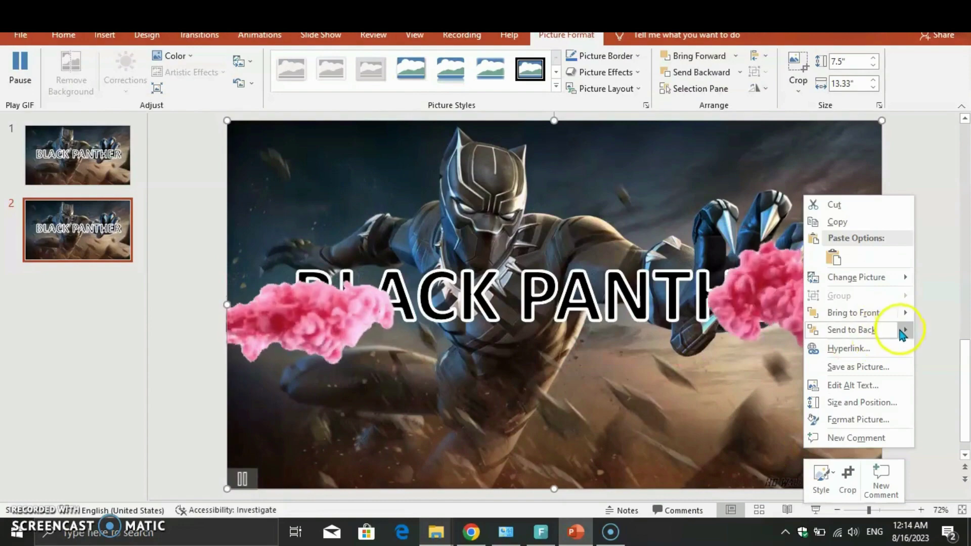
mouse_move(850, 330)
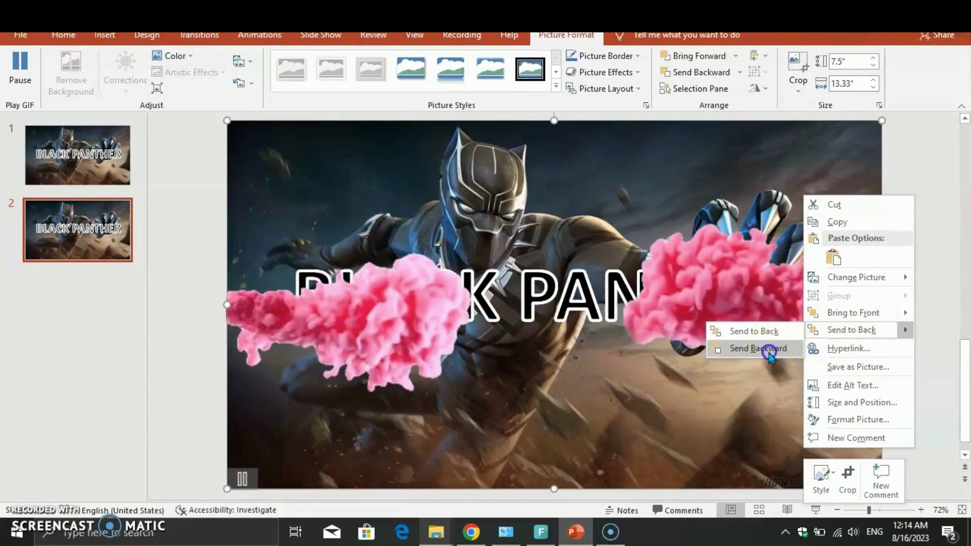
left_click(769, 349)
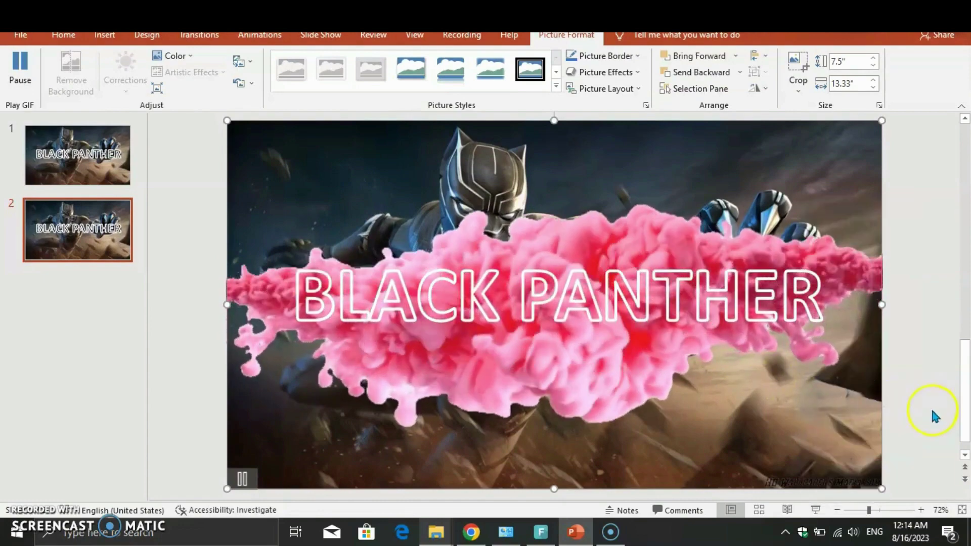
left_click(932, 413)
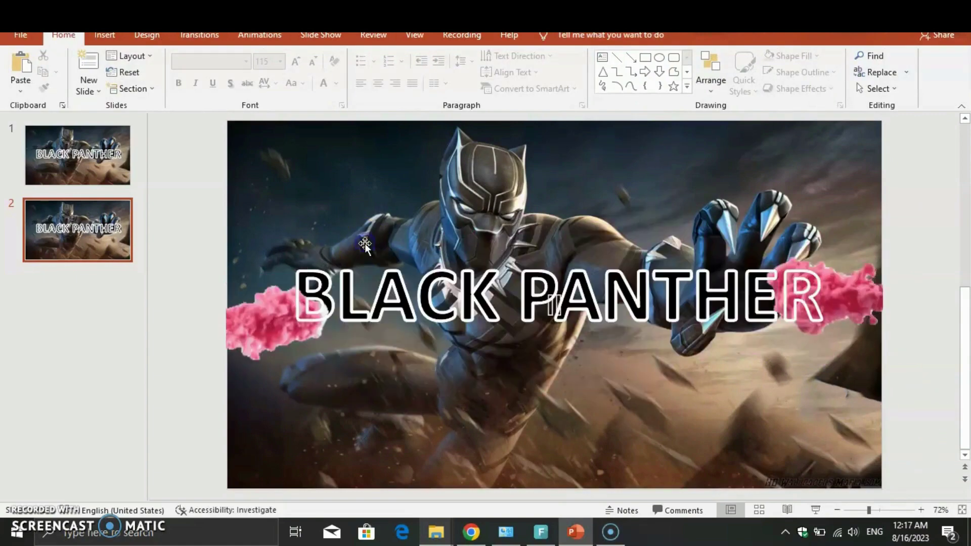
Recolour the ink GIF to grey with a black colour variation, then start the slide show
left_click(365, 243)
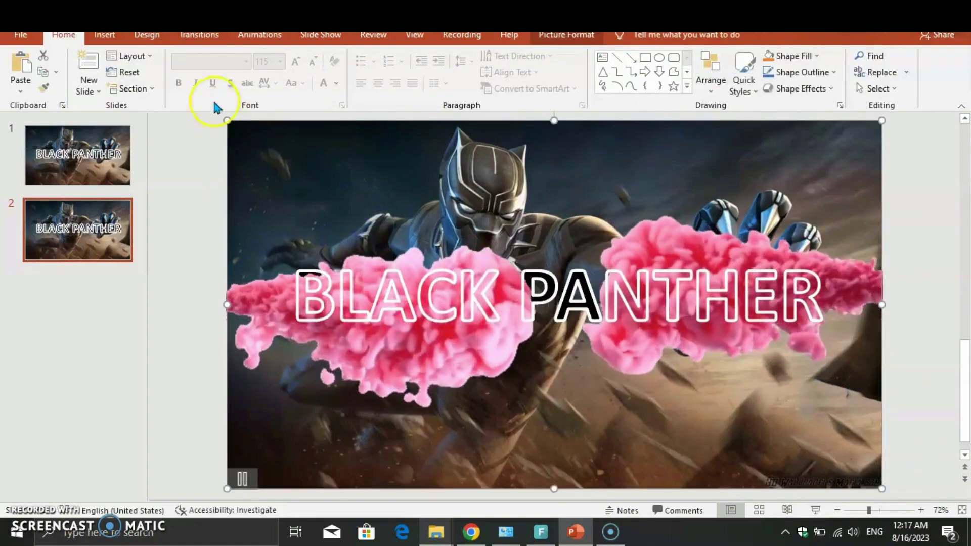
left_click(555, 35)
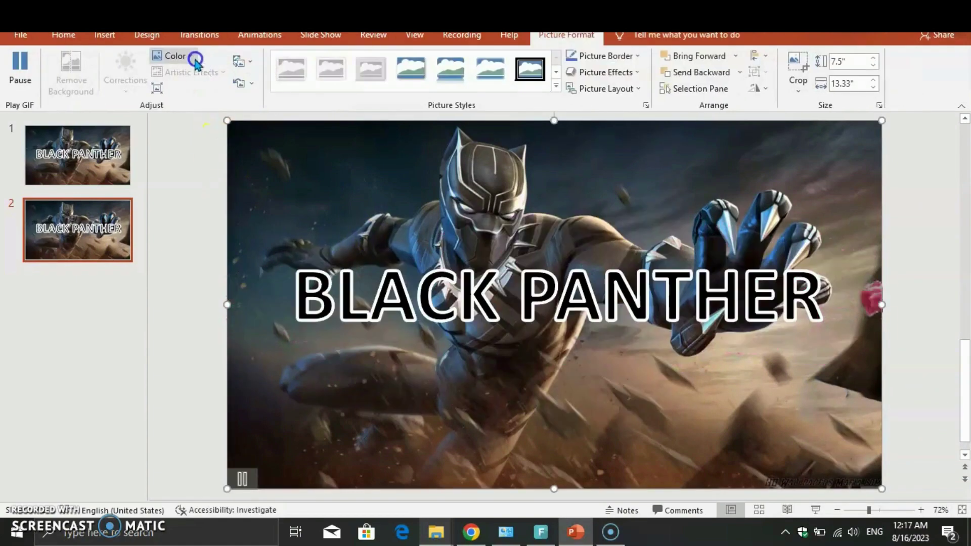
left_click(188, 55)
mouse_move(202, 181)
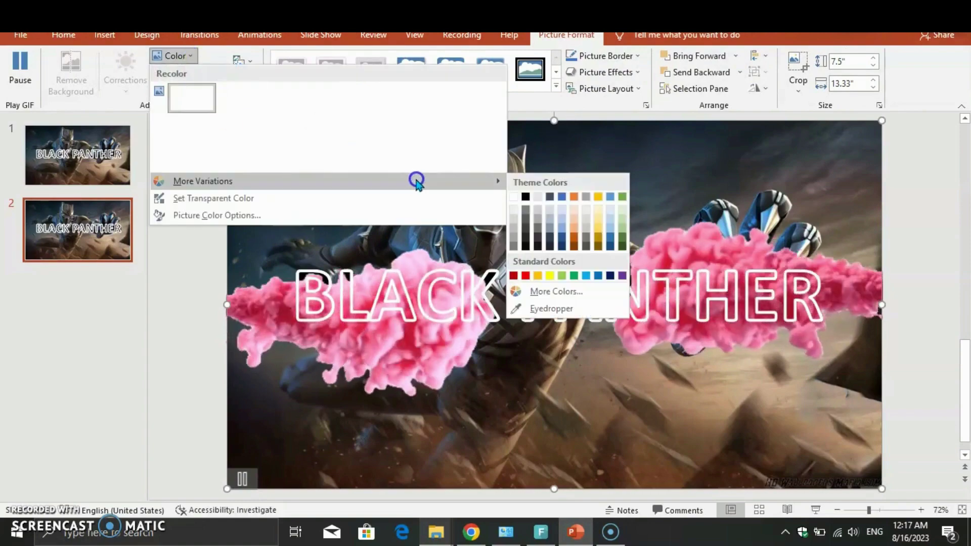
left_click(531, 194)
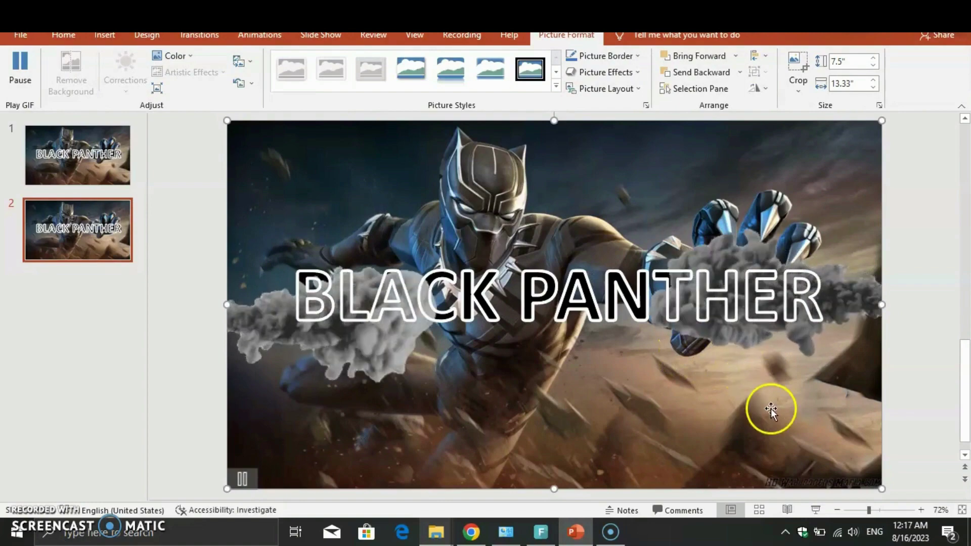
left_click(816, 511)
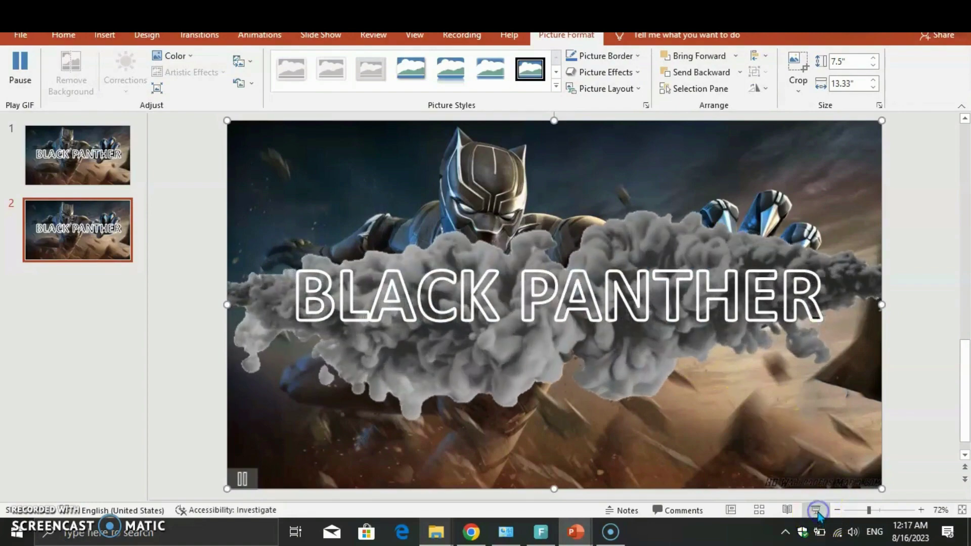